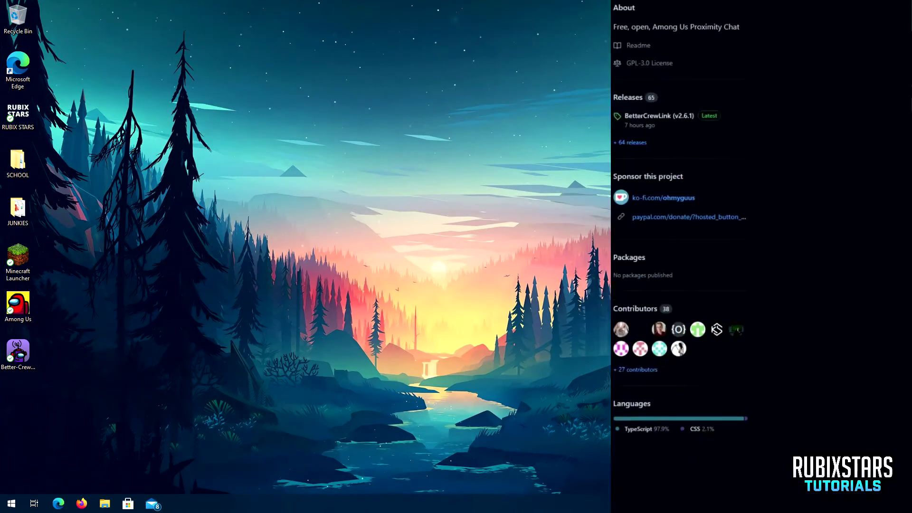
Return to Edge, open the latest v2.6.1 release, and scroll to its 7-file Assets list
scroll(381, 256, down, 15)
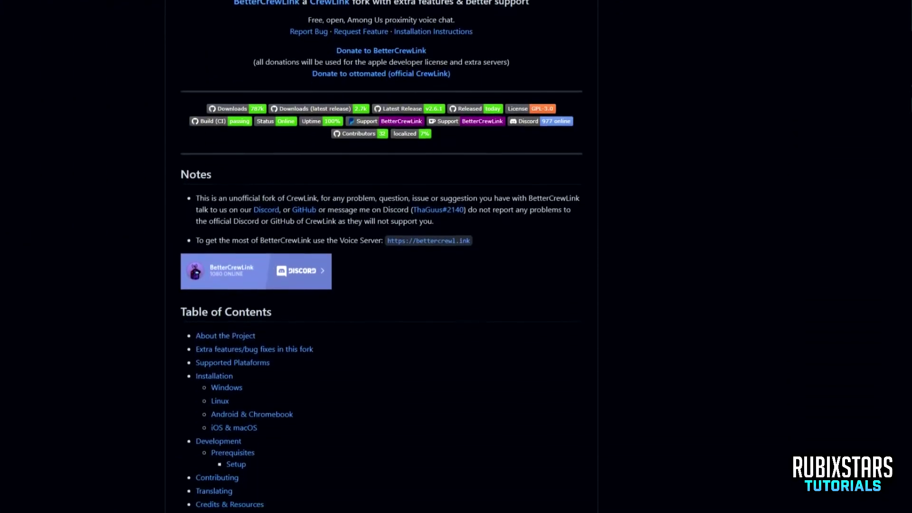
scroll(381, 256, down, 13)
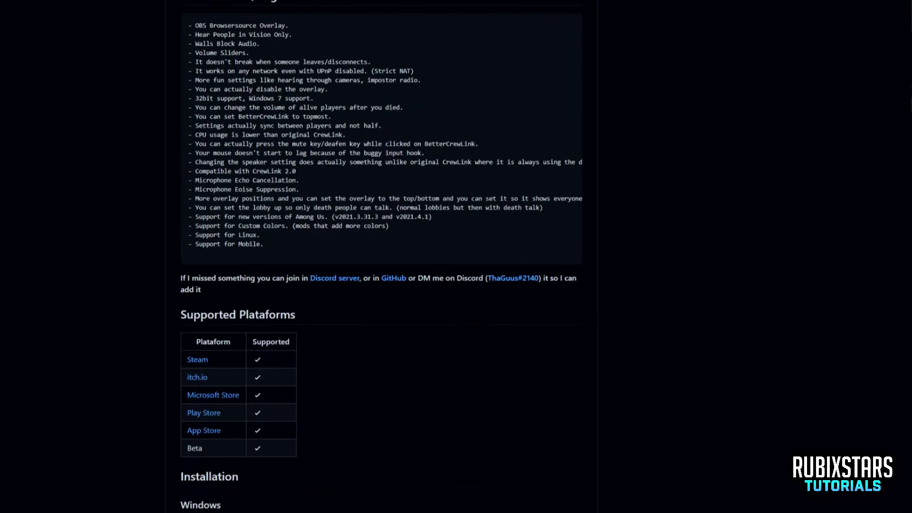
scroll(381, 257, down, 14)
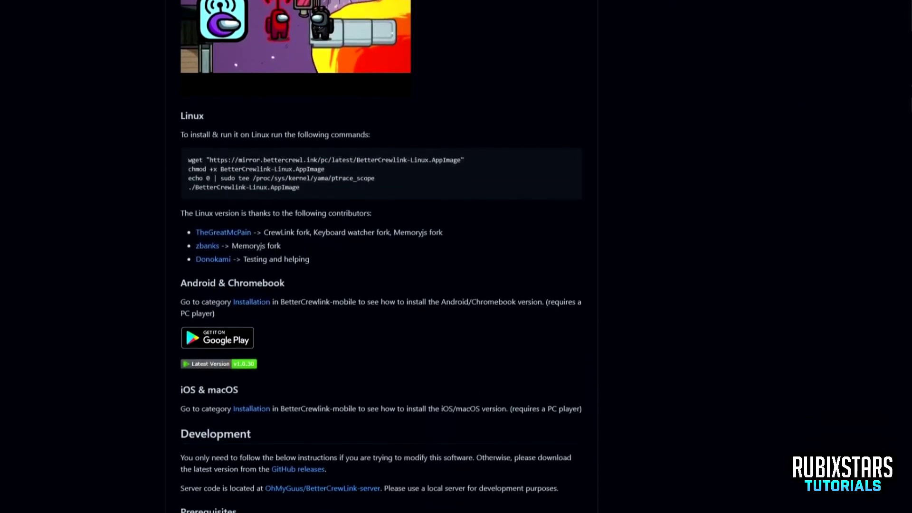
scroll(381, 256, down, 12)
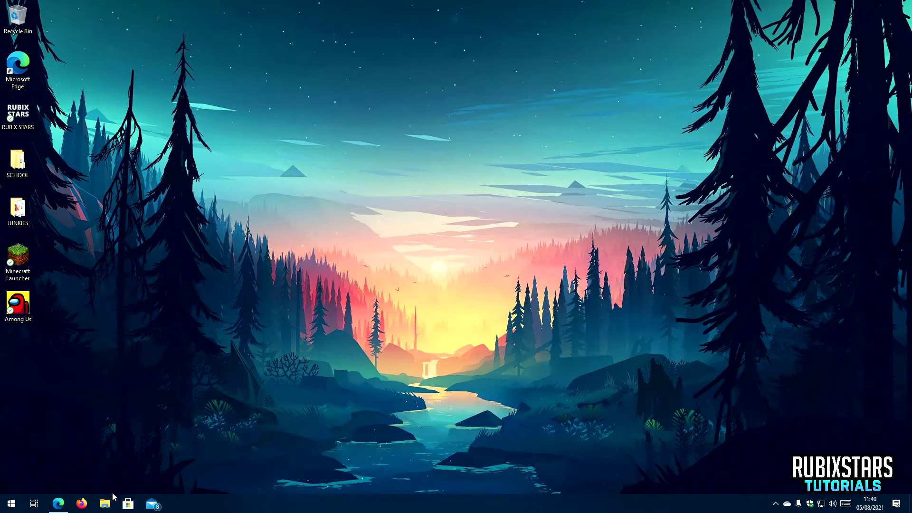
click(58, 504)
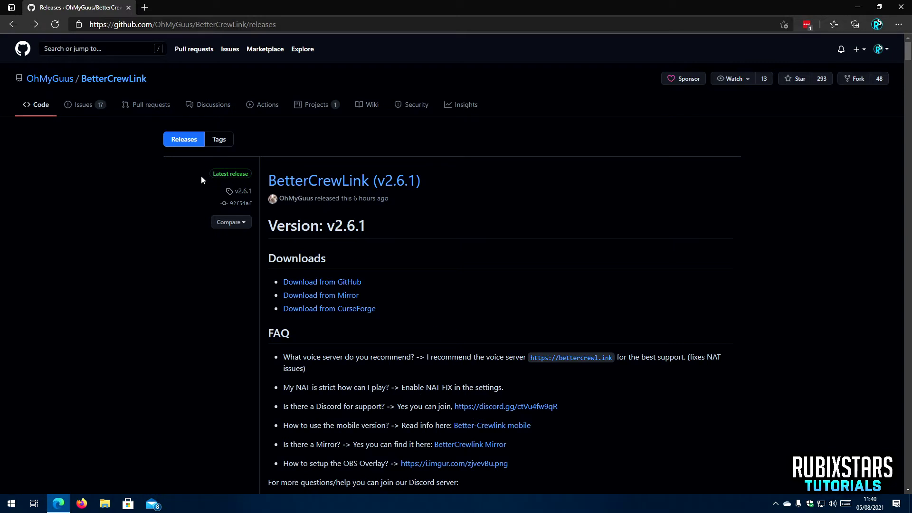
click(235, 178)
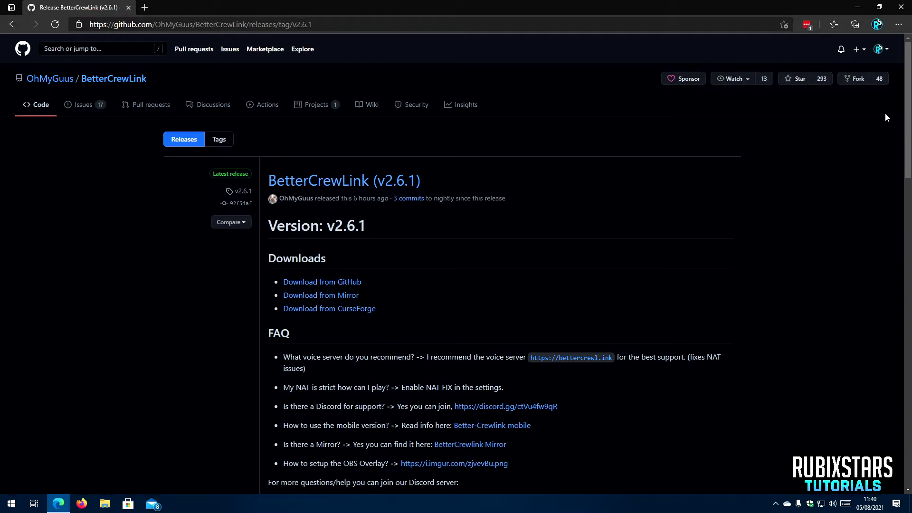
drag(909, 93, 847, 417)
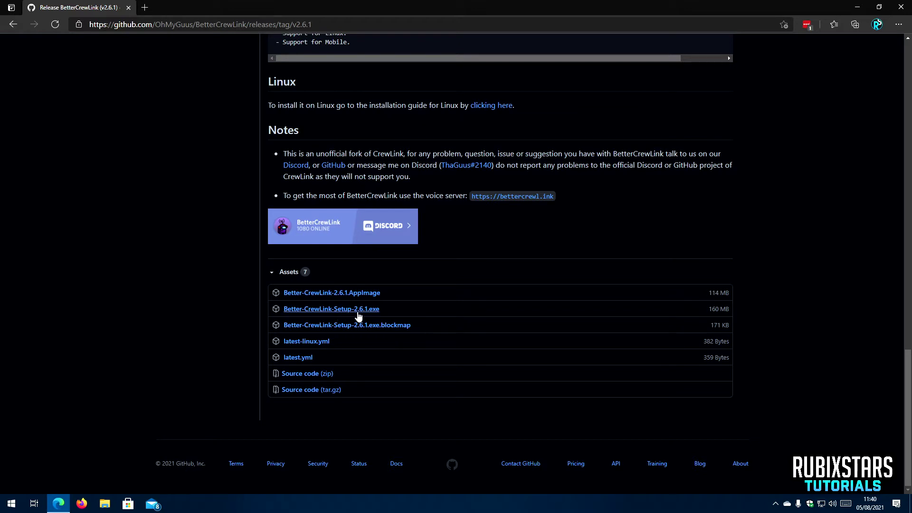
Download and save Better-CrewLink-Setup-2.6.1.exe from the release assets
click(322, 309)
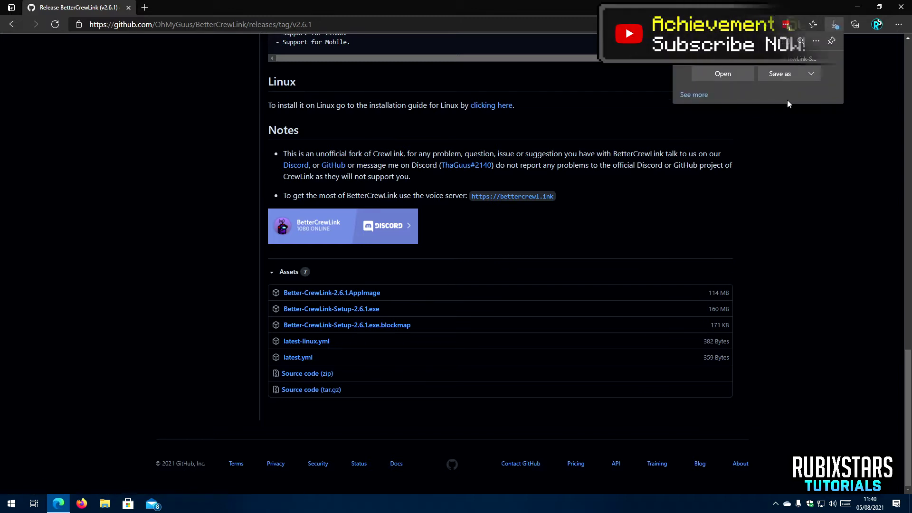
click(811, 74)
click(800, 94)
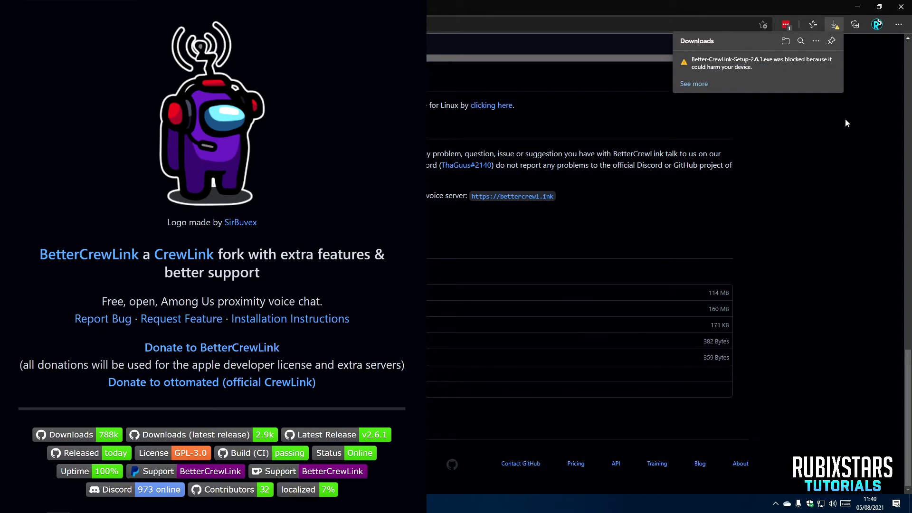
Keep the blocked installer anyway despite Edge's warning that it could harm the device
click(829, 68)
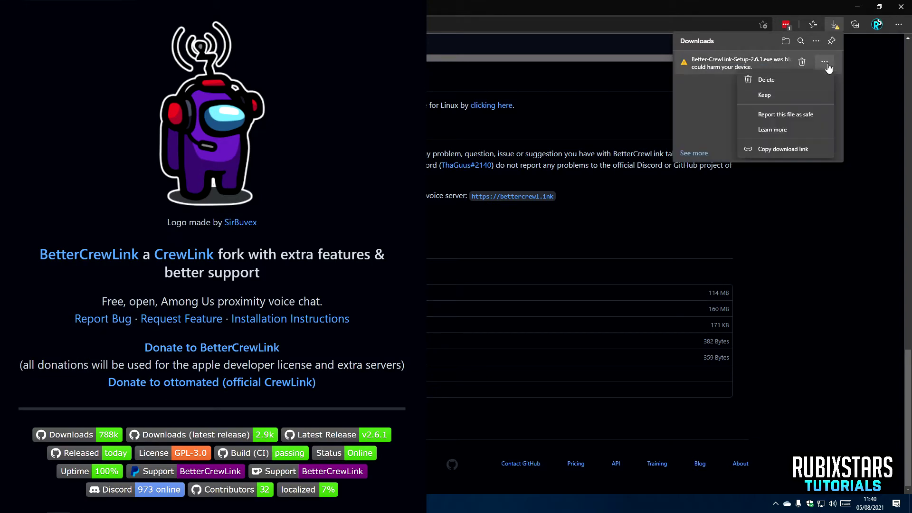
click(815, 97)
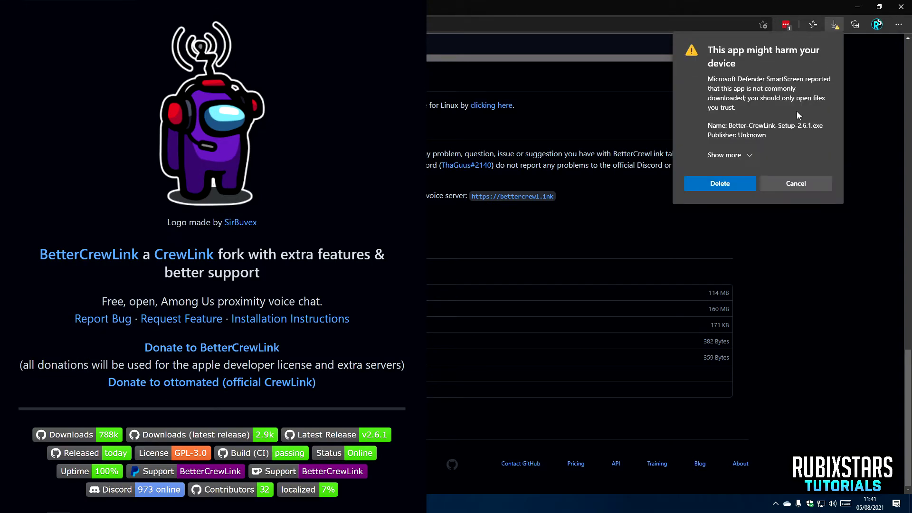
click(748, 157)
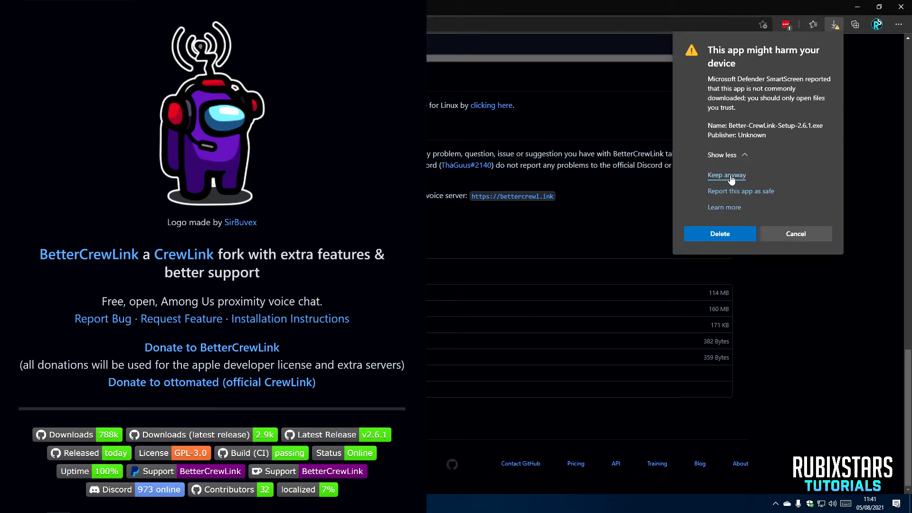
click(731, 176)
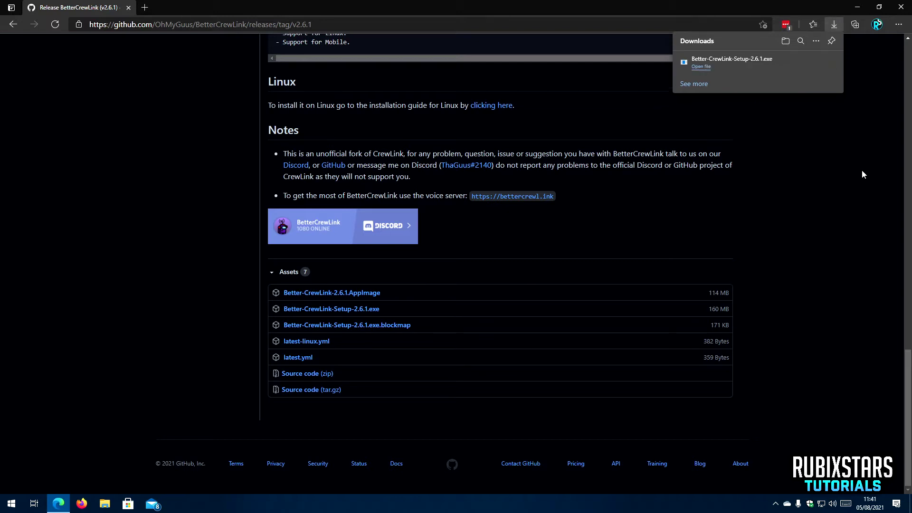
Launch the downloaded installer and let it run past SmartScreen using More info and Run anyway
click(713, 70)
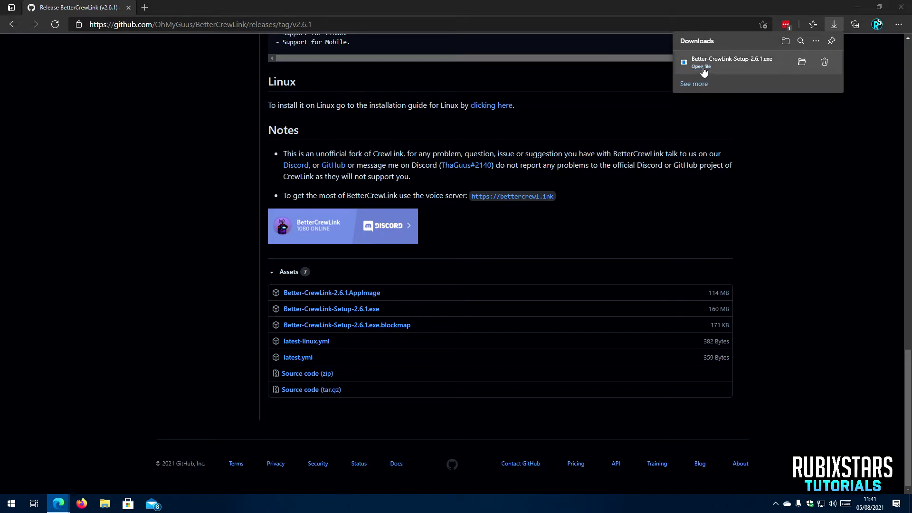
click(857, 8)
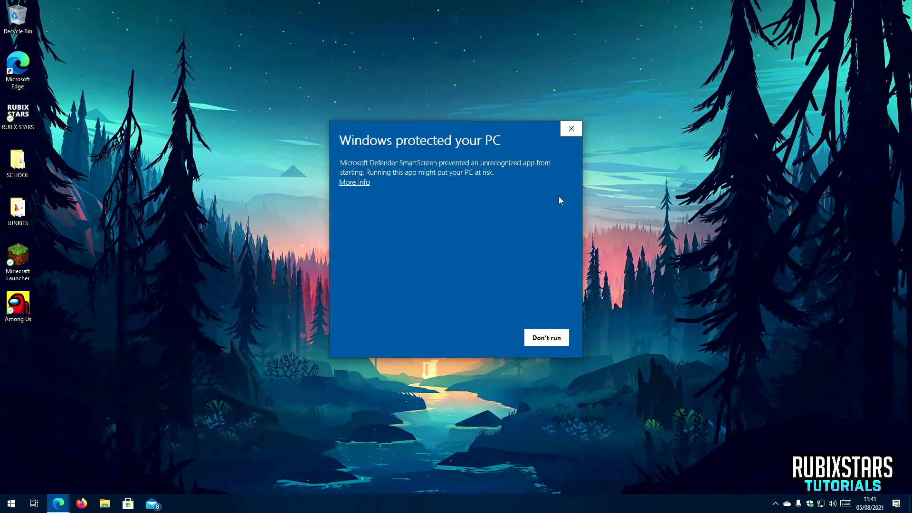
click(364, 183)
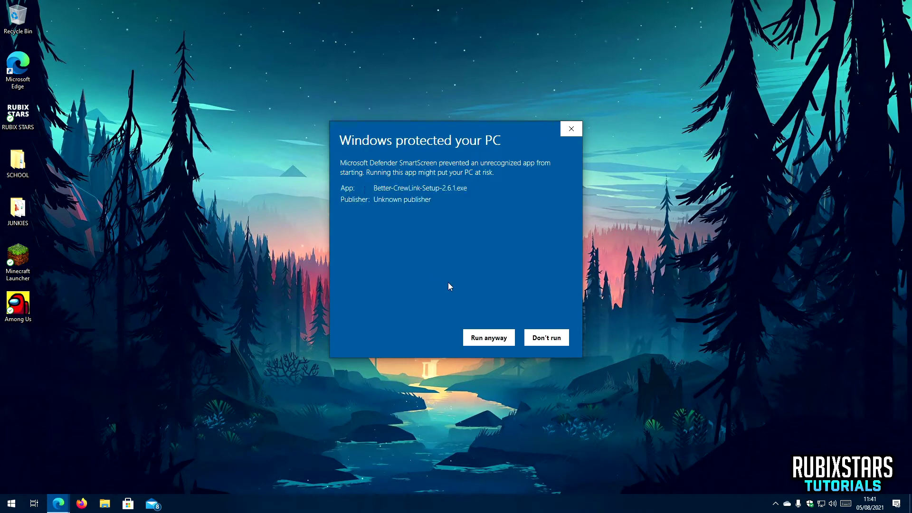
click(489, 339)
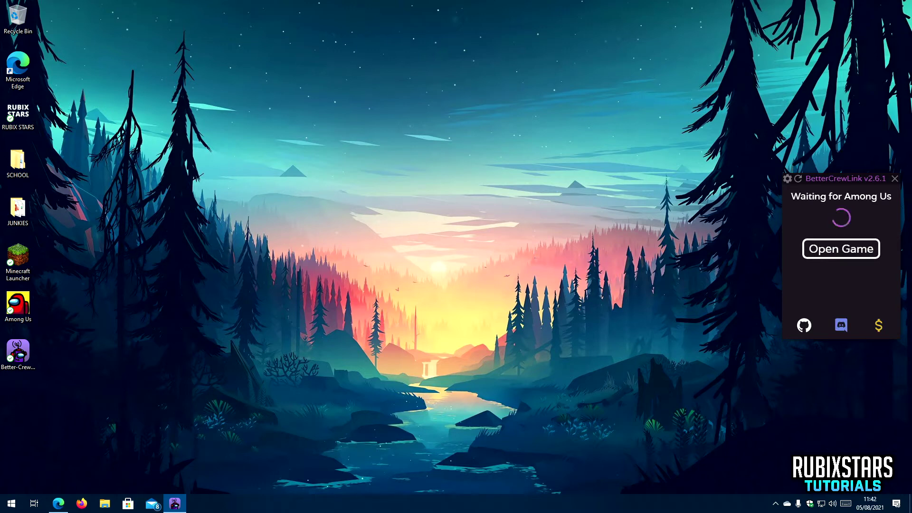
In Settings, set audio output to Speakers (Realtek High Definition Audio), leaving the microphone unchanged
click(787, 179)
scroll(860, 269, down, 8)
scroll(860, 276, down, 2)
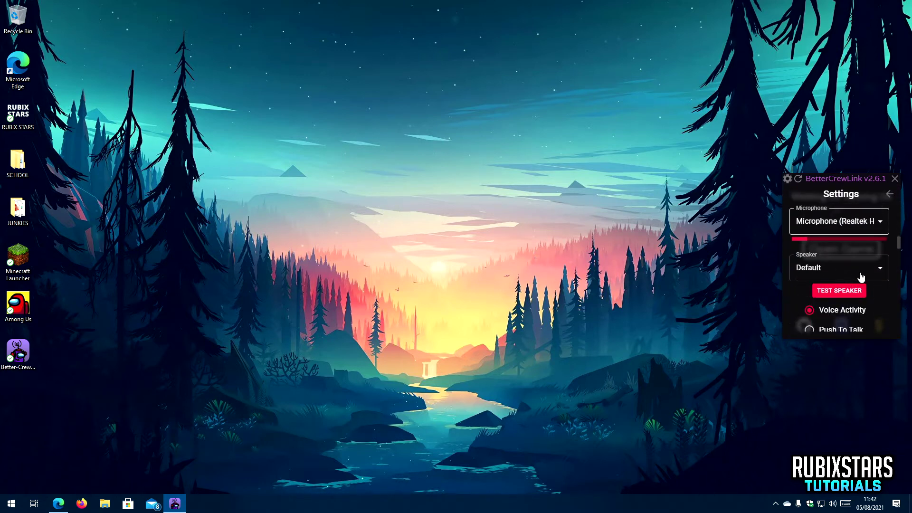
click(829, 226)
click(828, 227)
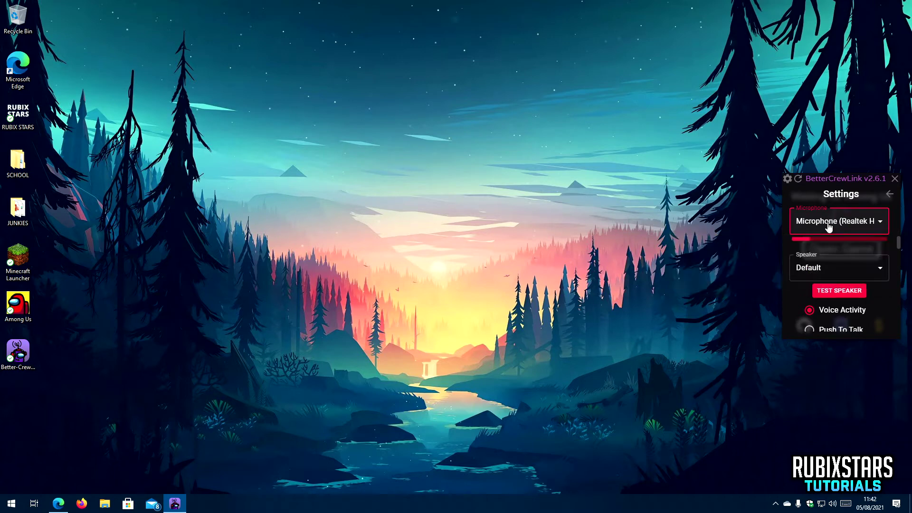
click(874, 269)
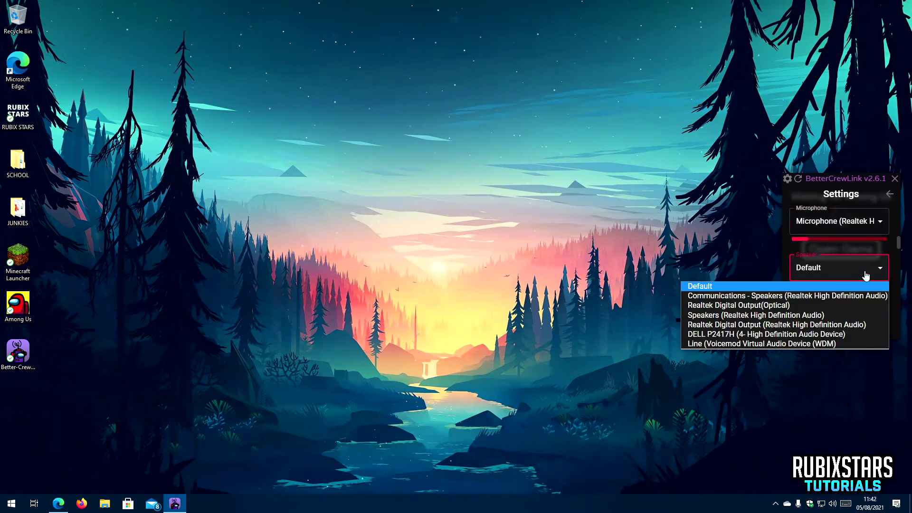
click(803, 316)
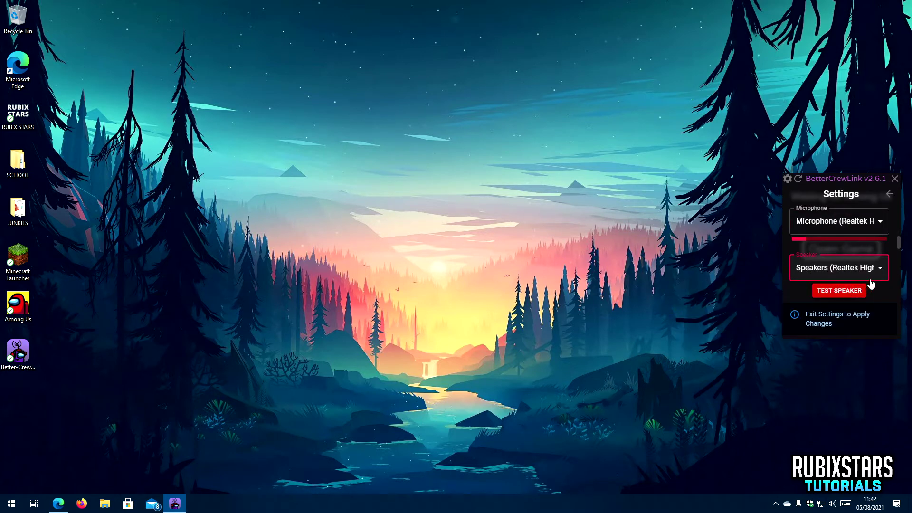
Scroll through the remaining settings and go back to the main screen
scroll(873, 254, down, 10)
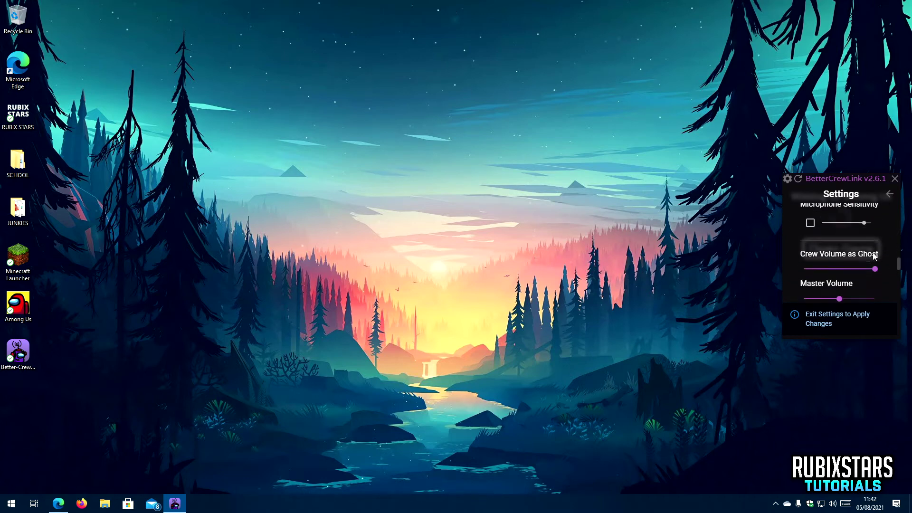
scroll(873, 256, down, 12)
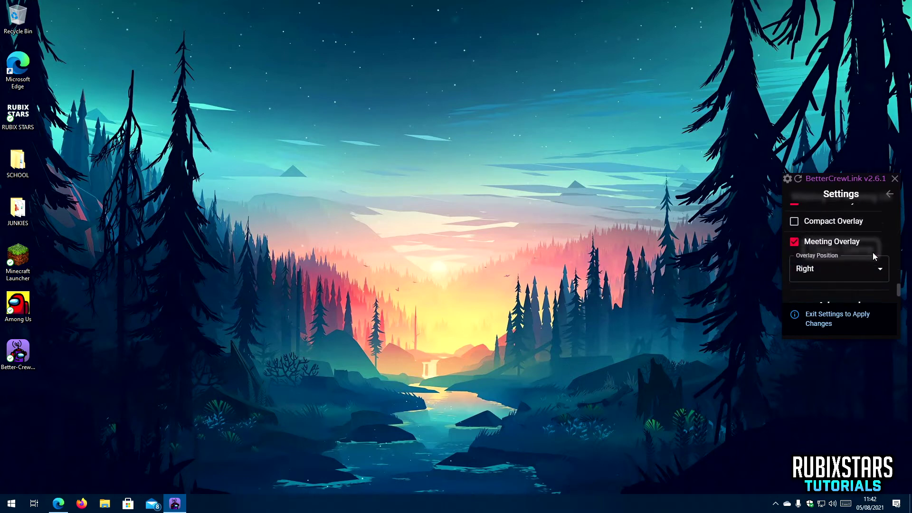
scroll(873, 257, down, 8)
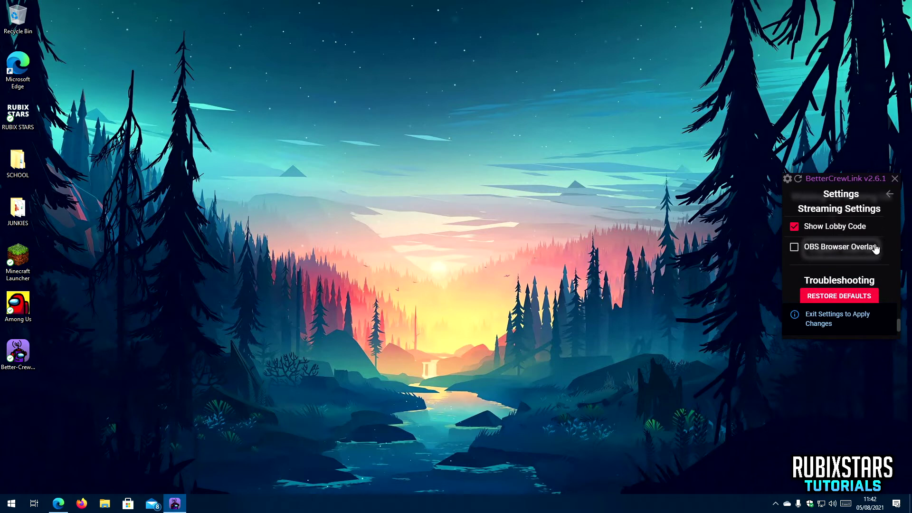
click(888, 195)
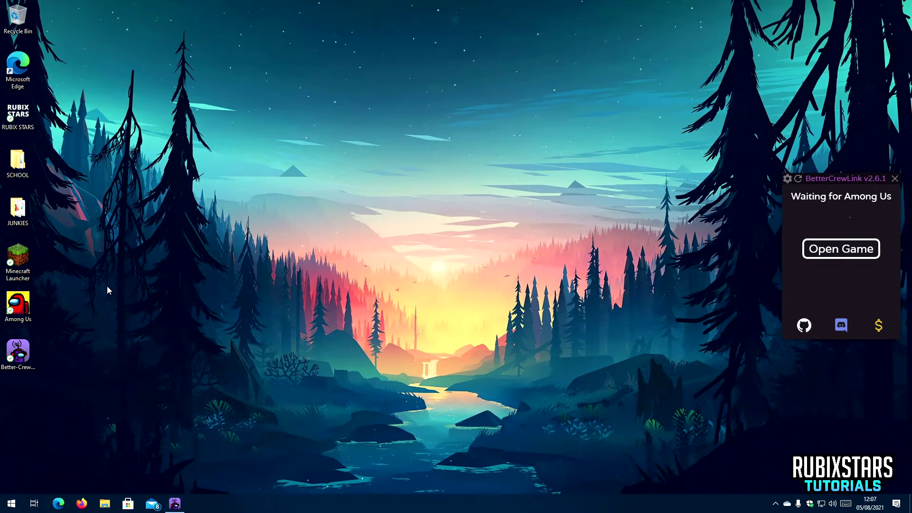
Launch Among Us and host an online Airship game with 2 impostors and 10 max players
click(18, 306)
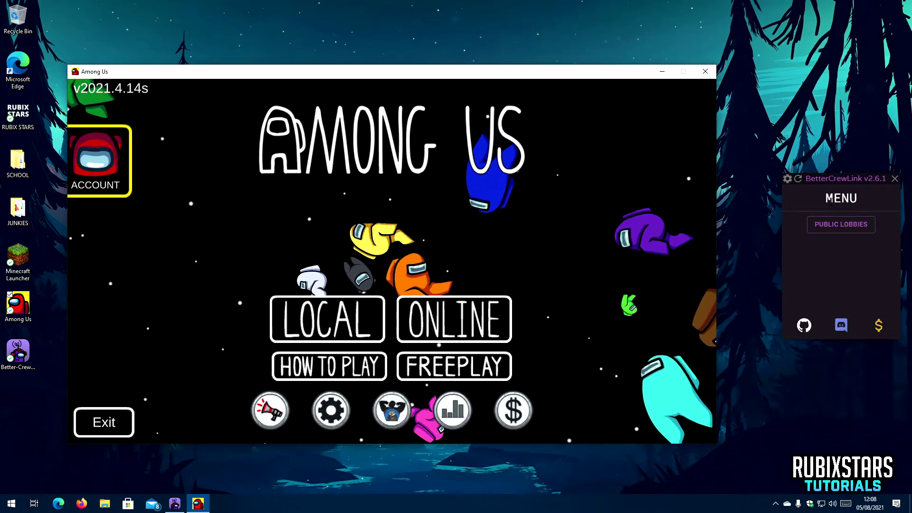
click(494, 315)
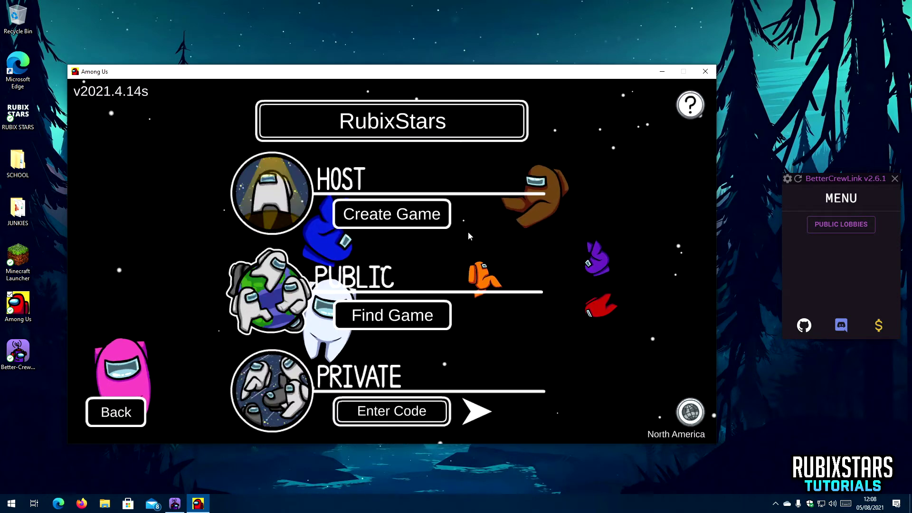
click(427, 209)
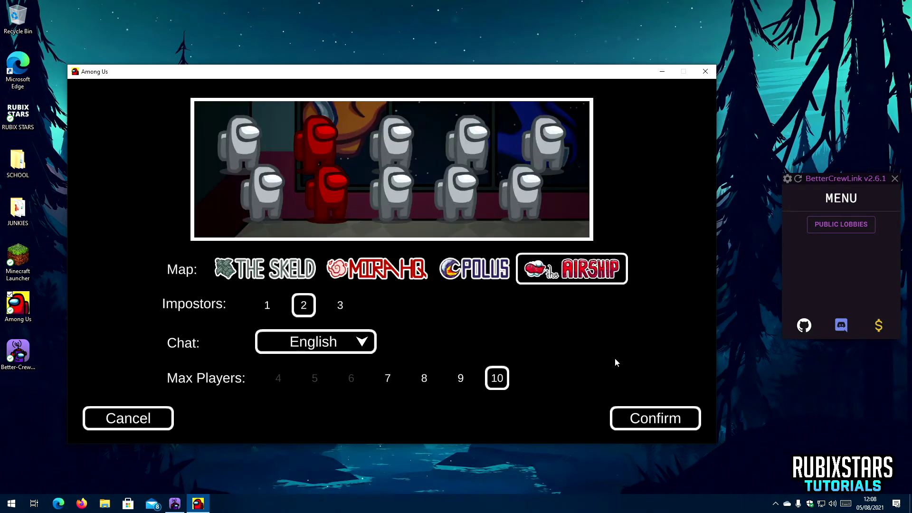
click(665, 424)
click(796, 426)
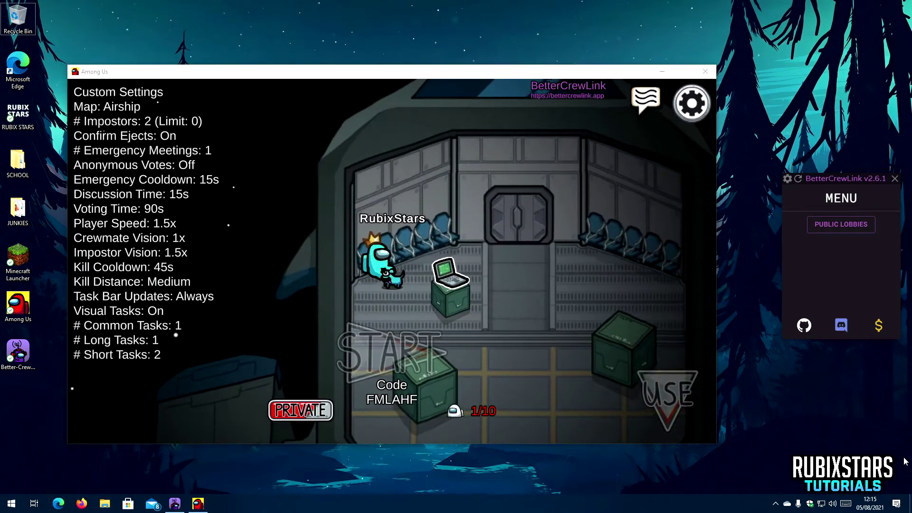
key(d)
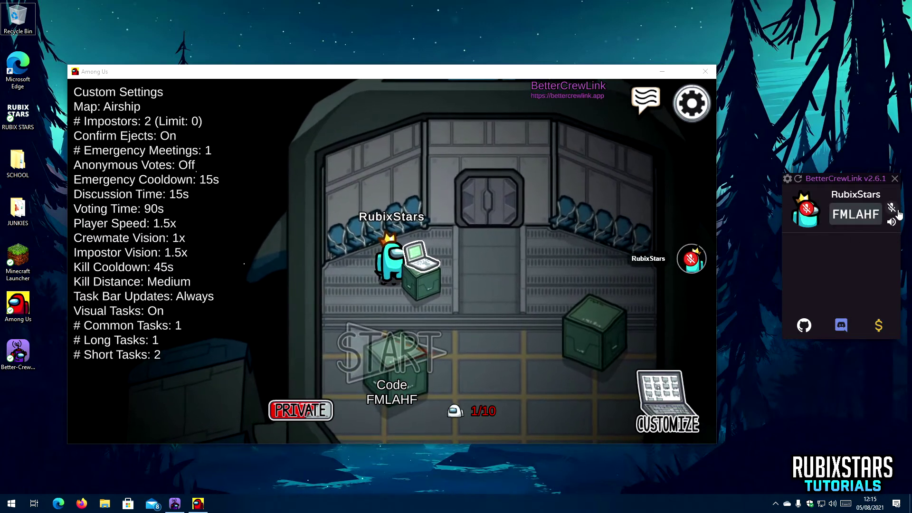
Unmute the mic, re-mute it, and deafen audio with the panel's mic and speaker icons
click(806, 213)
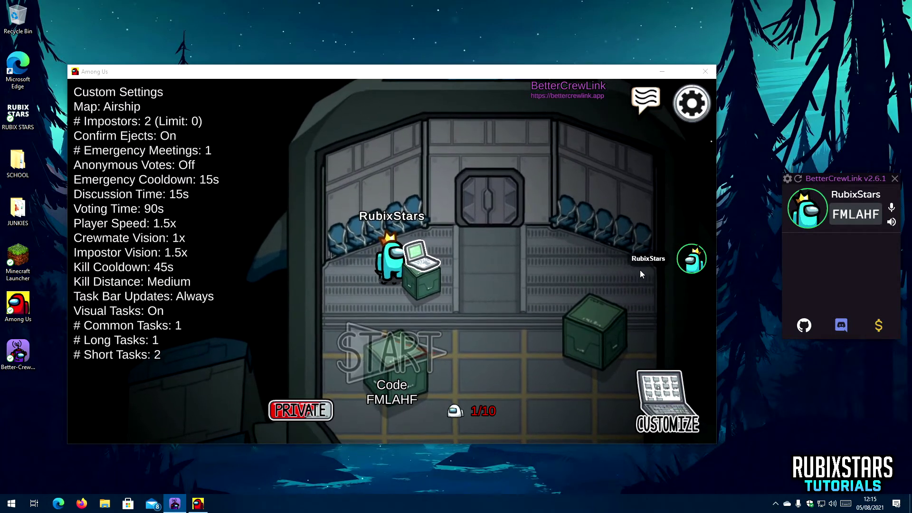
click(890, 211)
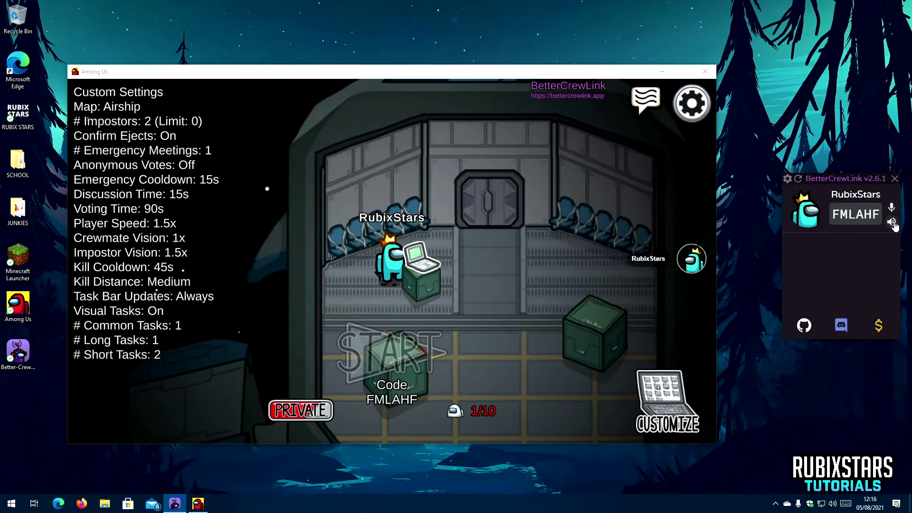
click(892, 222)
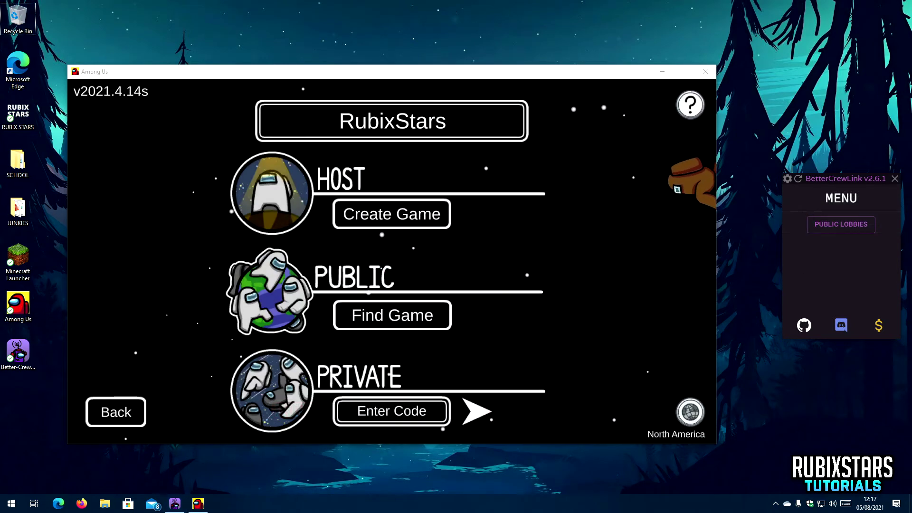
Open Public Lobbies, then walk around the lobby with WASD while a second player joins
click(839, 227)
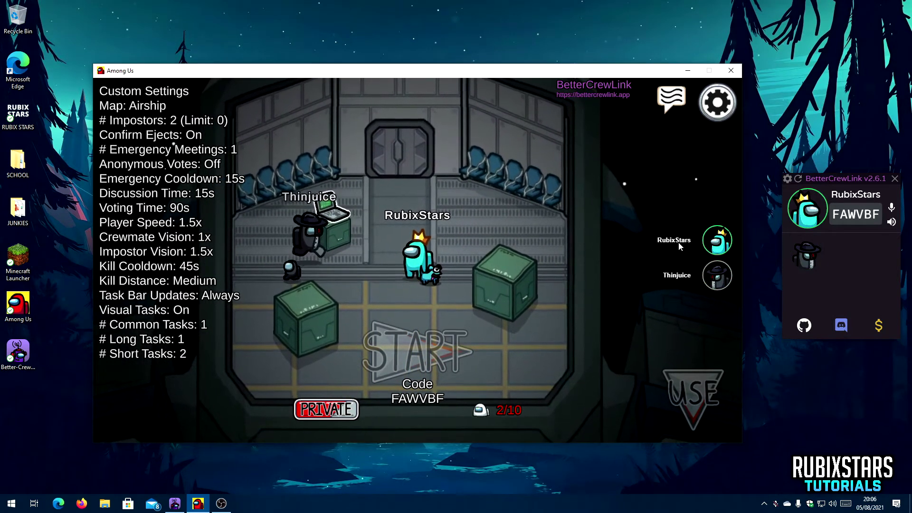
key(w+a)
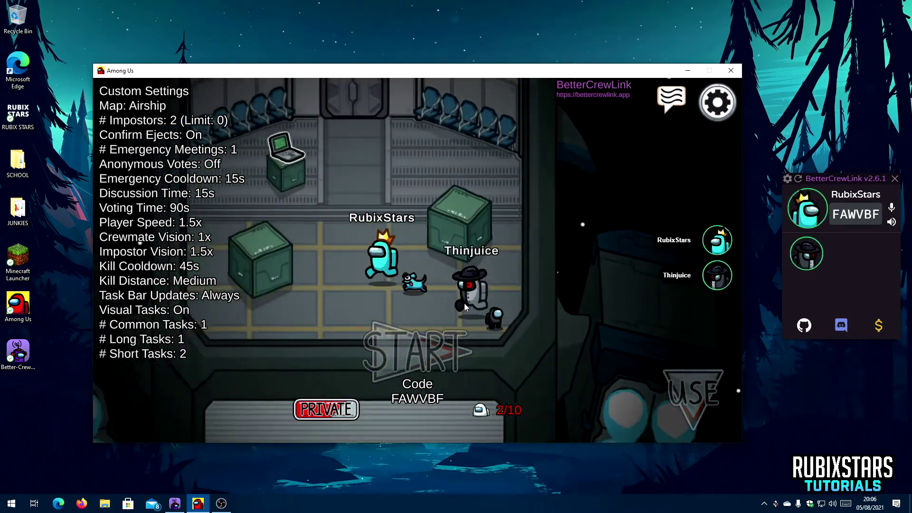
key(s+d)
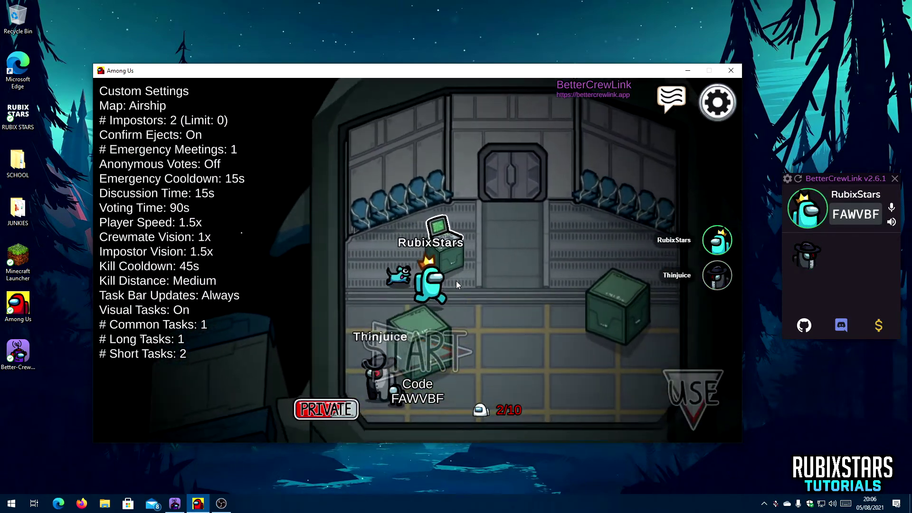
key(w+d)
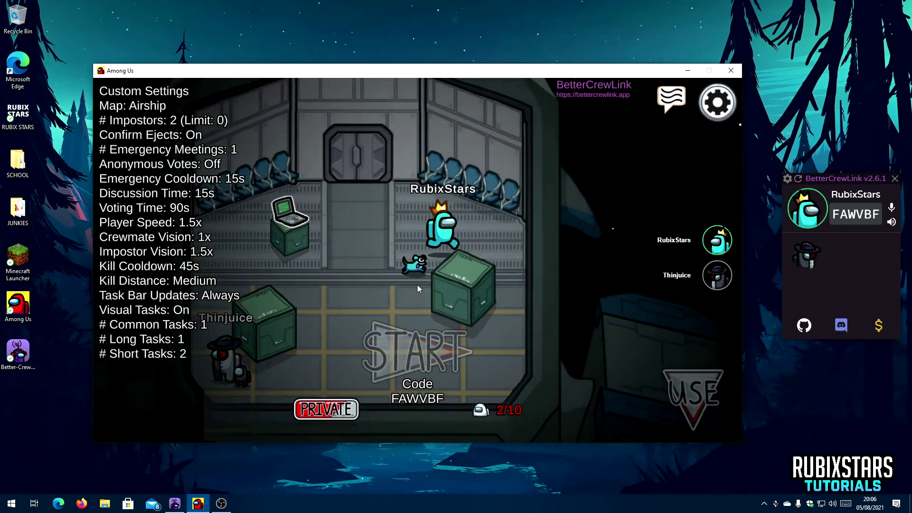
key(s+a)
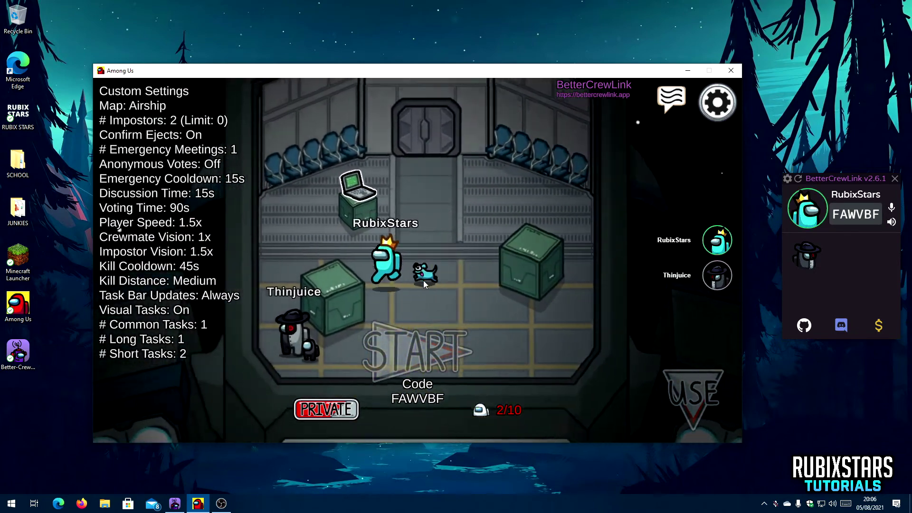
key(w+d)
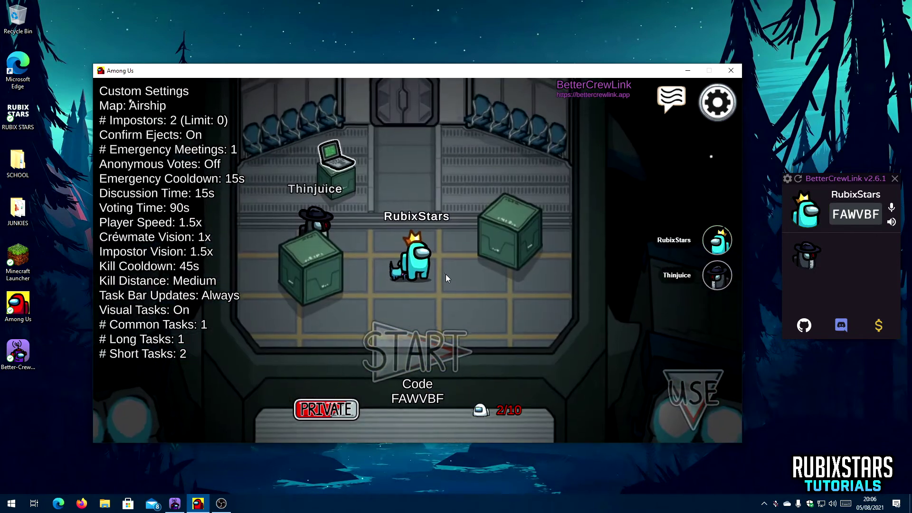
key(a)
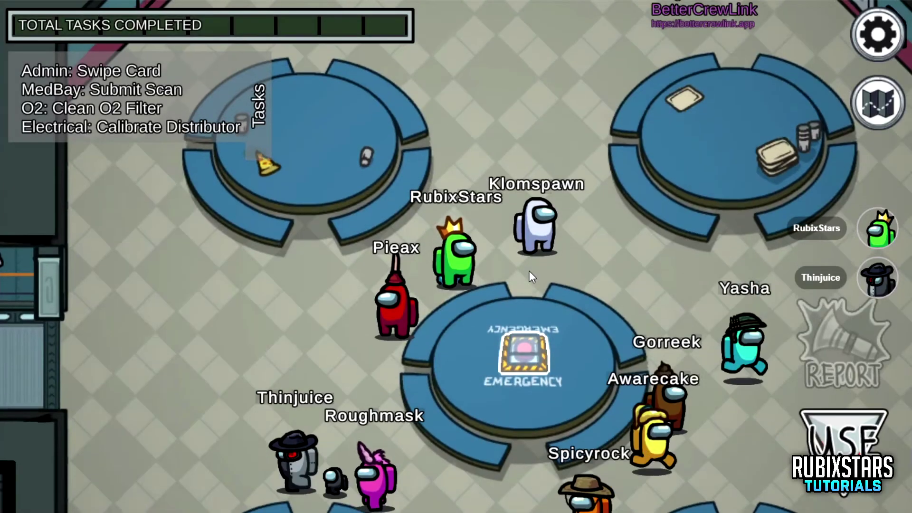
Walk from the Cafeteria via Upper Engine into MedBay, checking the map, and start the scanner scan
key(a)
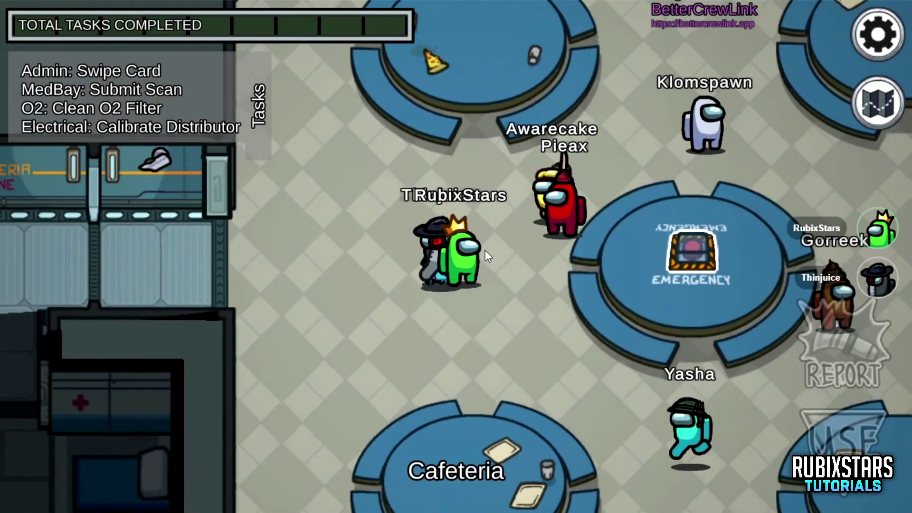
click(876, 121)
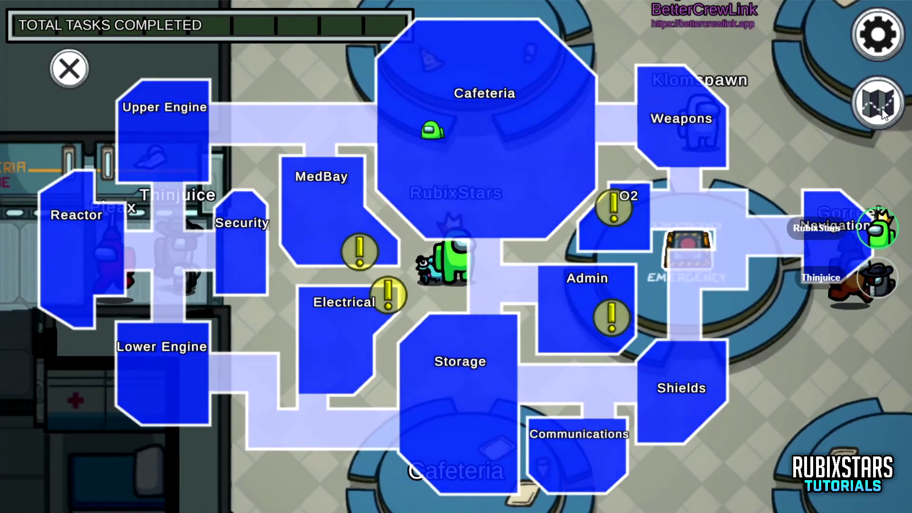
click(882, 114)
key(a)
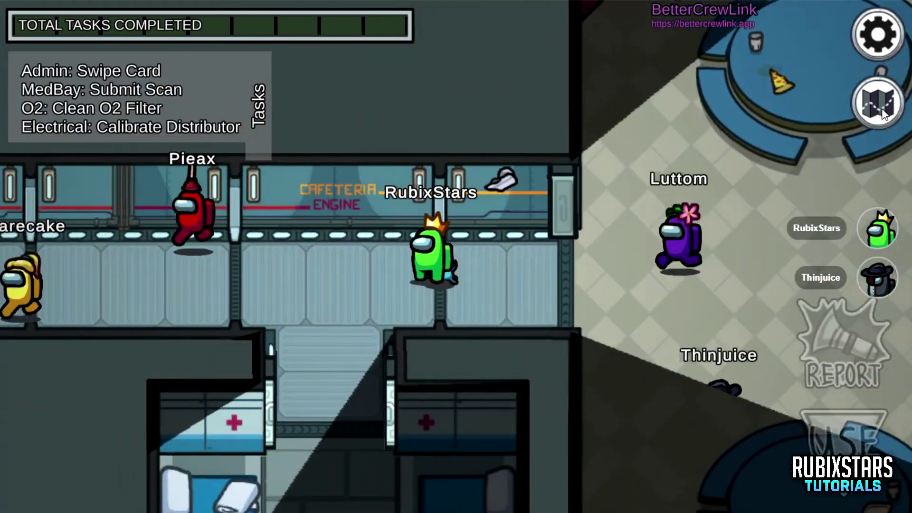
key(s)
key(s)
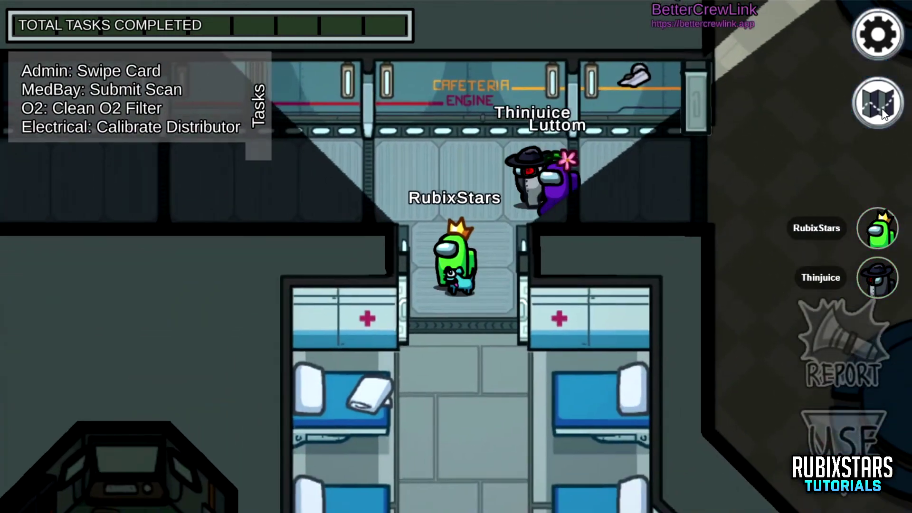
key(s)
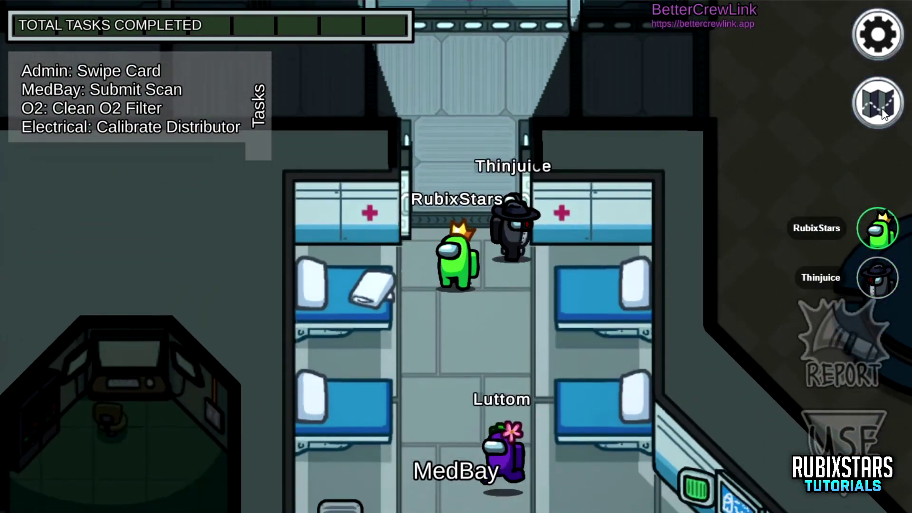
key(d)
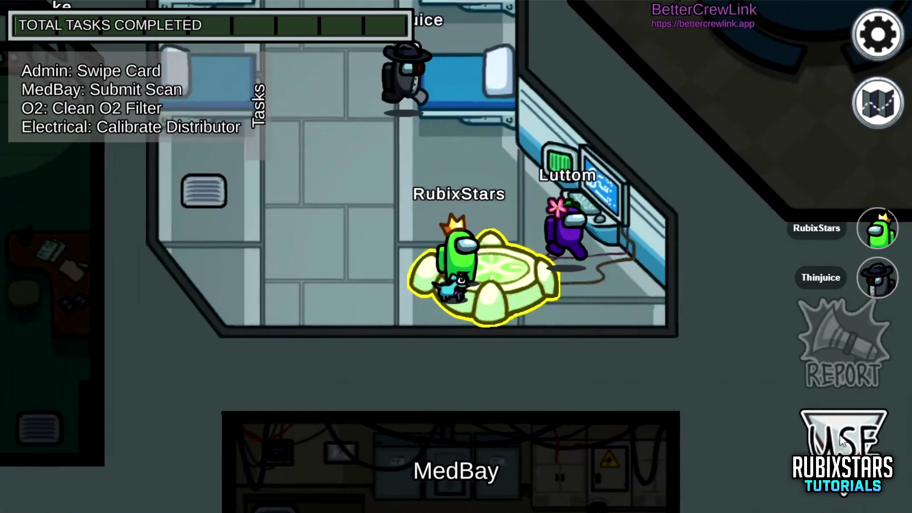
key(e)
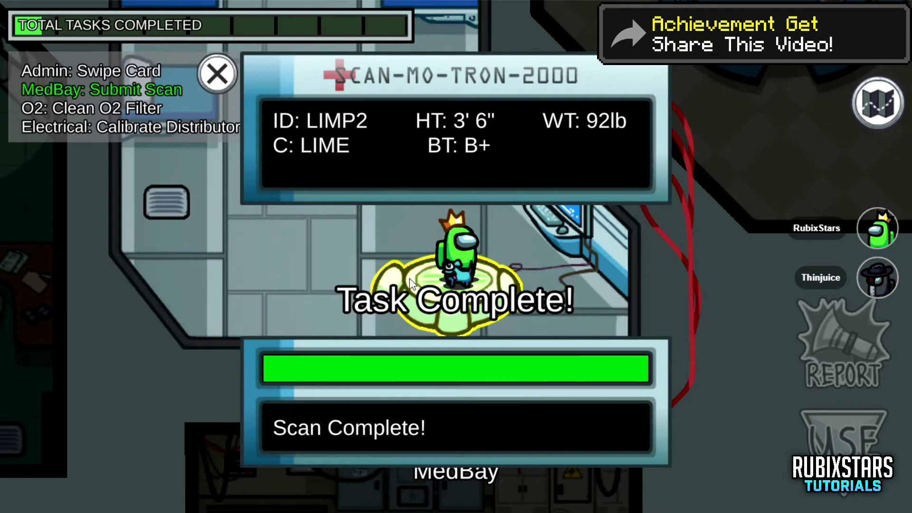
Walk out of MedBay up into the Cafeteria, glancing at the map, toward its lower doorway
key(a)
key(w)
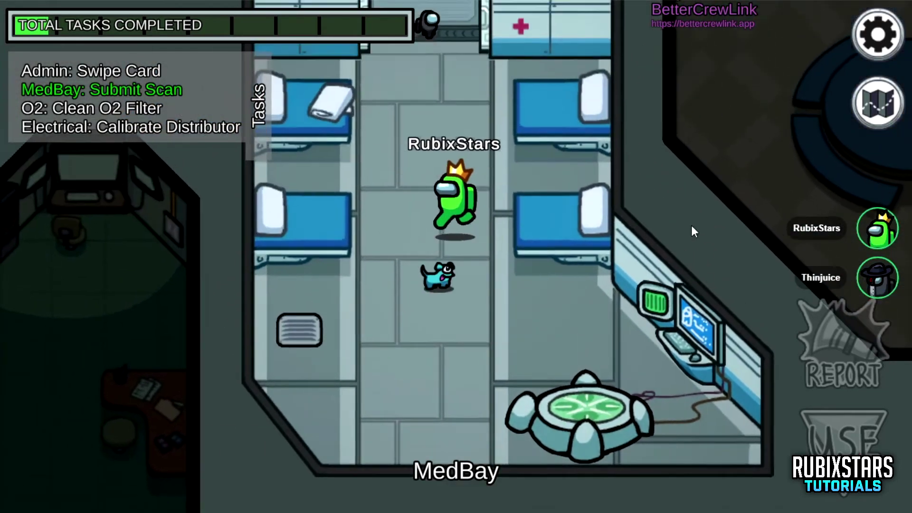
key(w)
key(d)
click(868, 104)
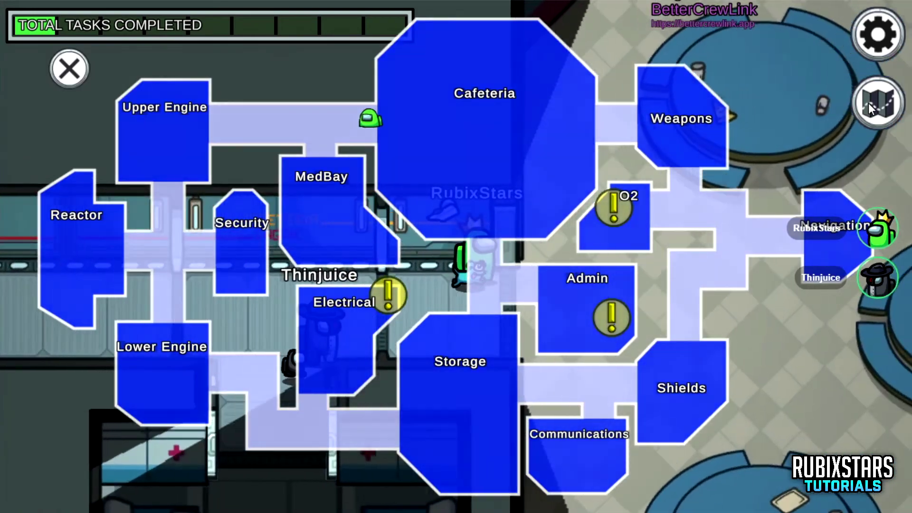
key(w)
click(868, 104)
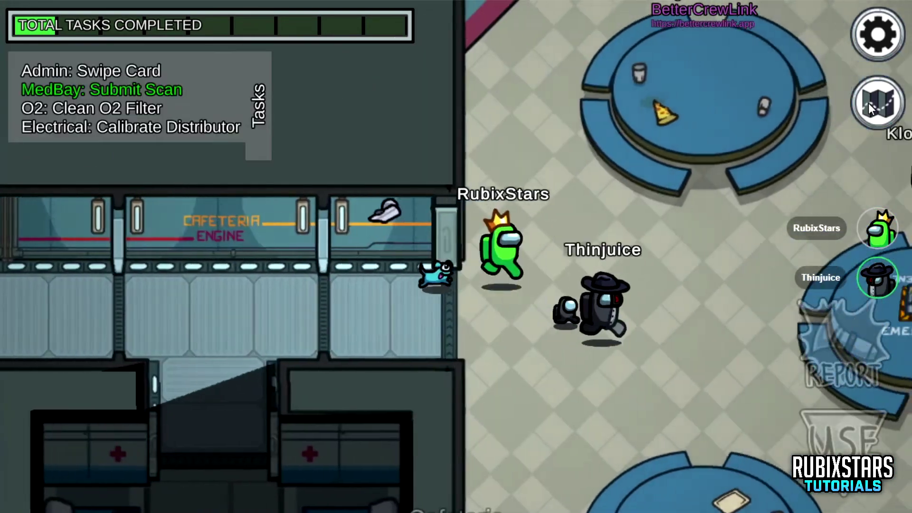
key(d)
key(s)
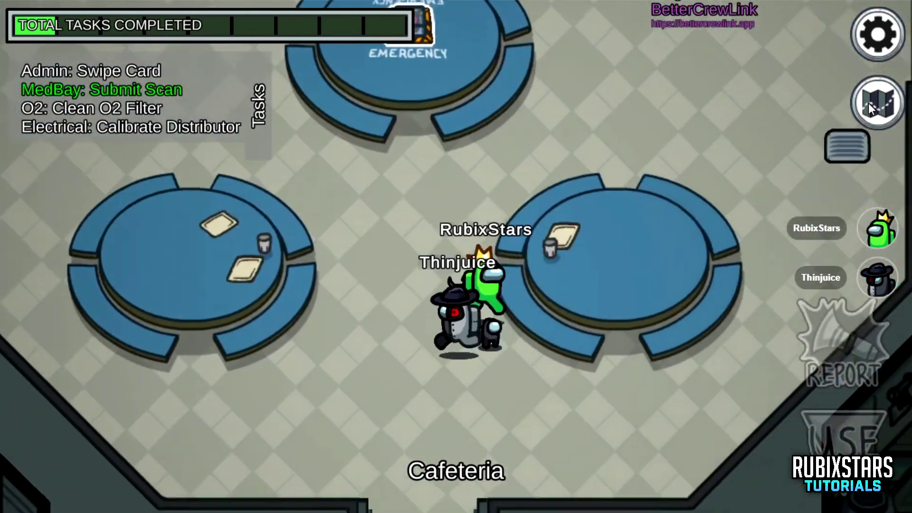
key(s)
key(a)
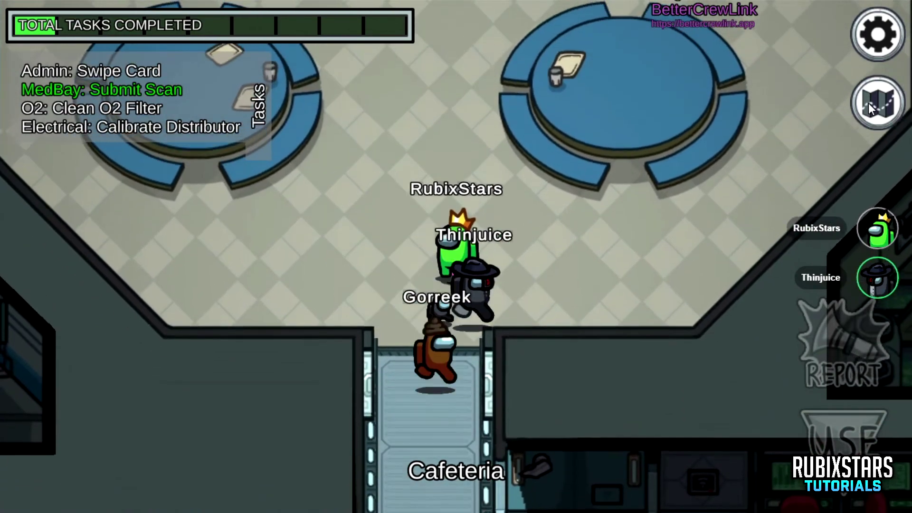
Walk down into Admin, line up at the card-swipe console, and start Swipe Card
key(s)
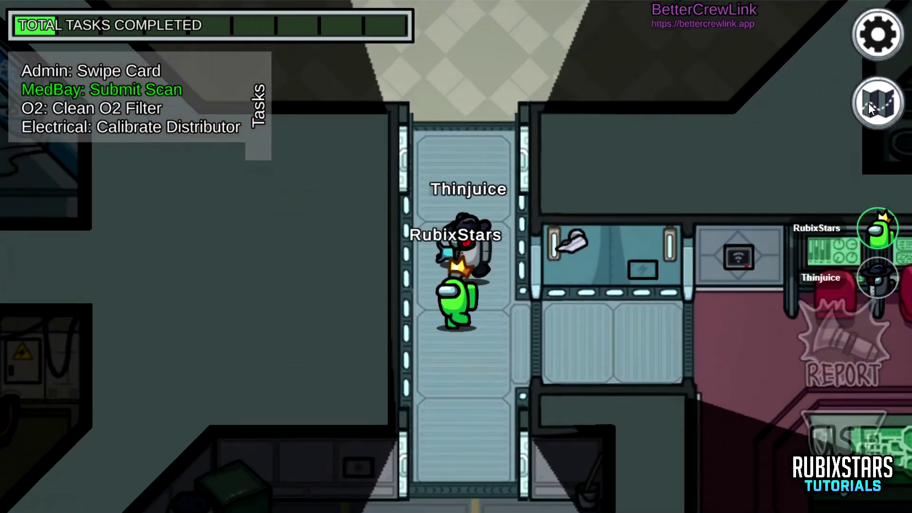
key(d)
key(s)
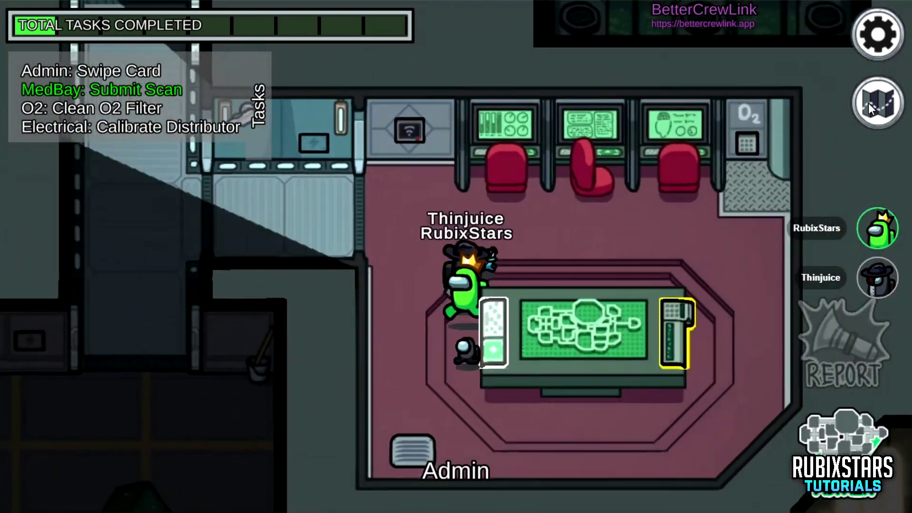
key(w)
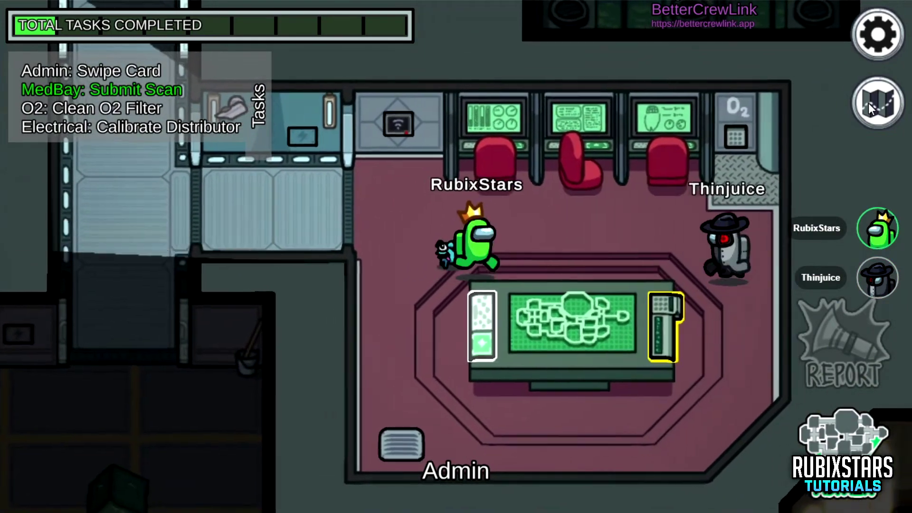
key(d)
key(s)
key(w)
key(a)
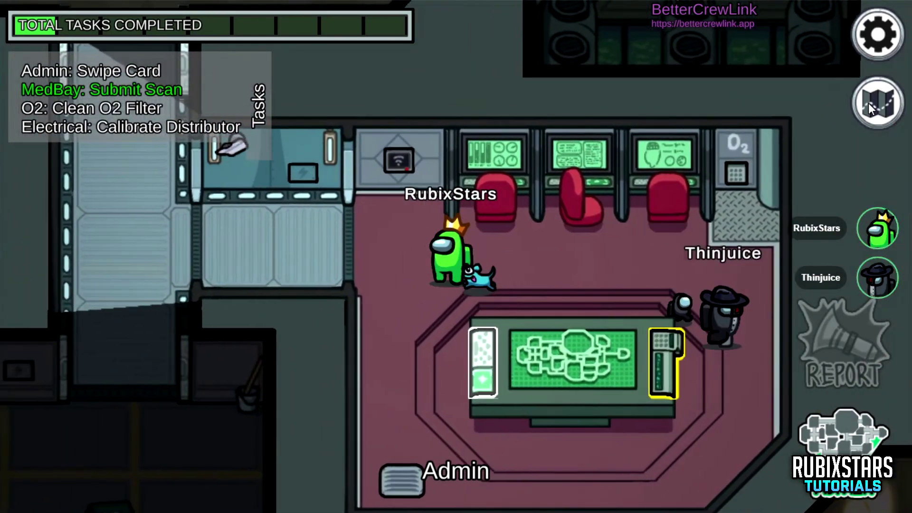
key(d)
key(s)
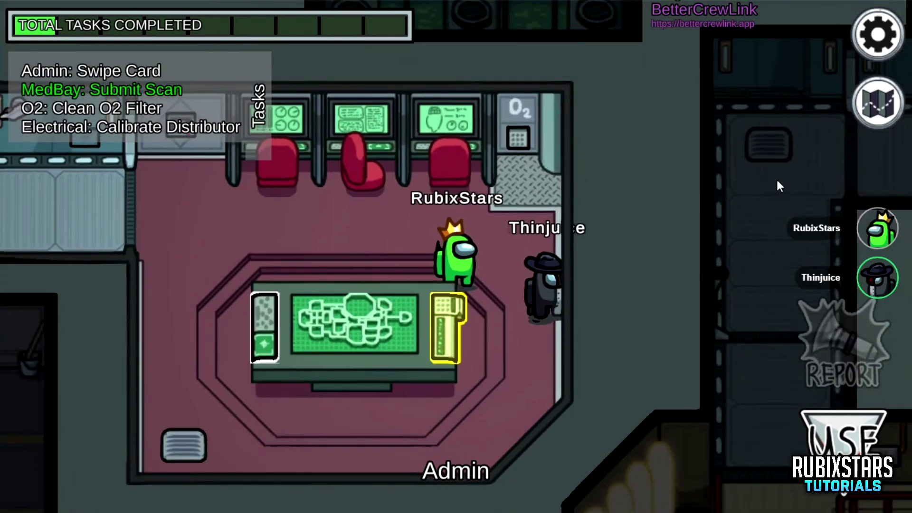
key(a)
key(d)
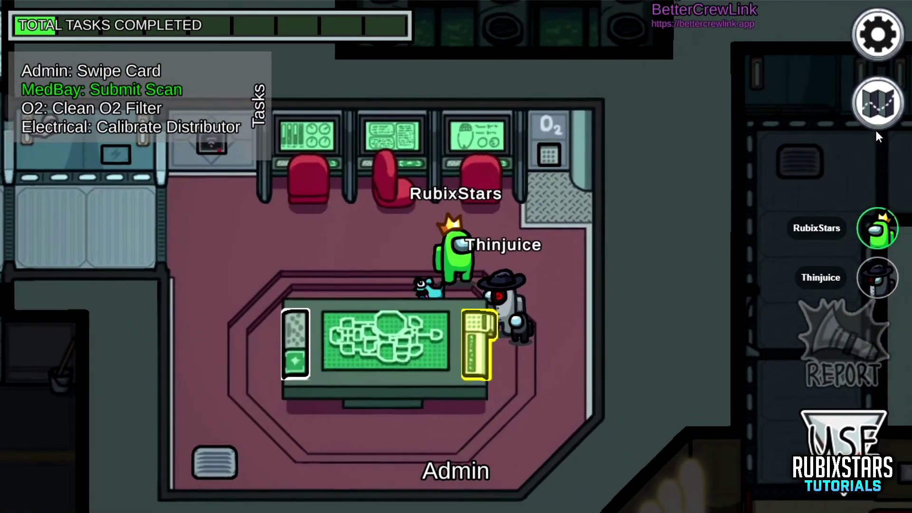
key(s)
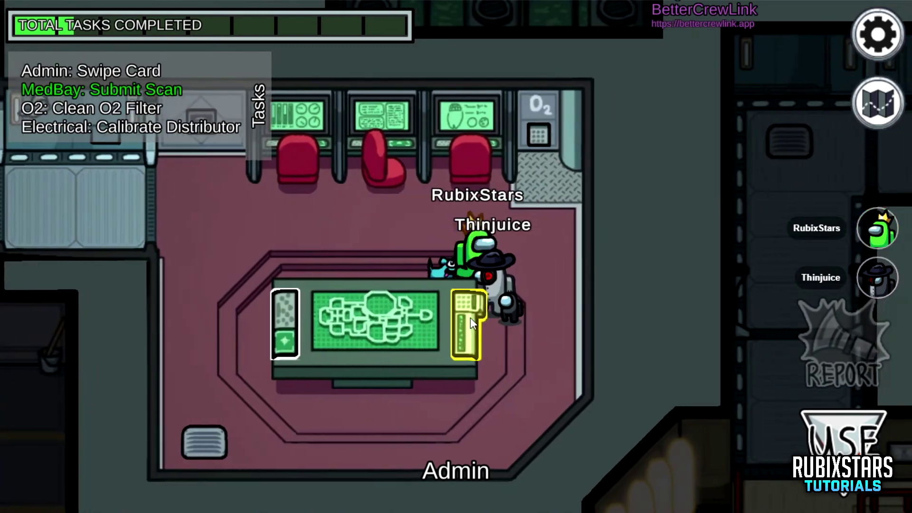
click(471, 317)
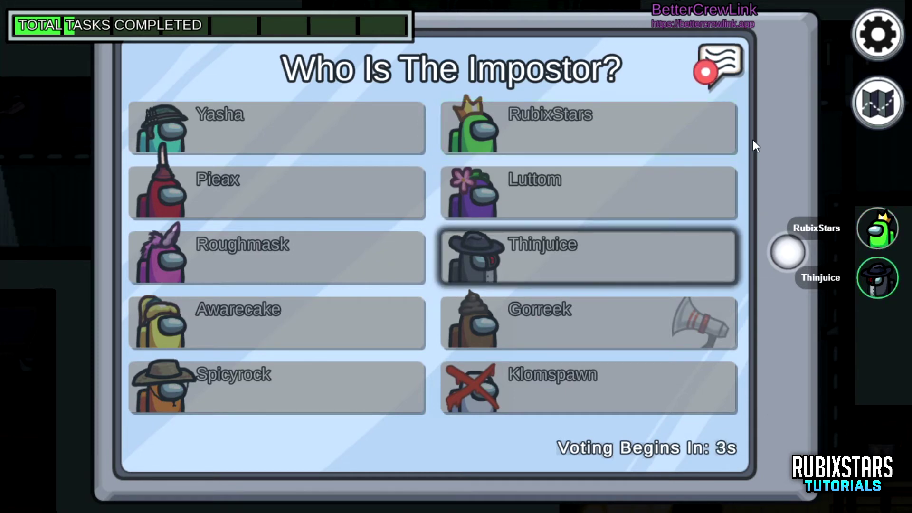
Check the meeting chat repeatedly for vote updates, then choose Skip Vote
click(719, 59)
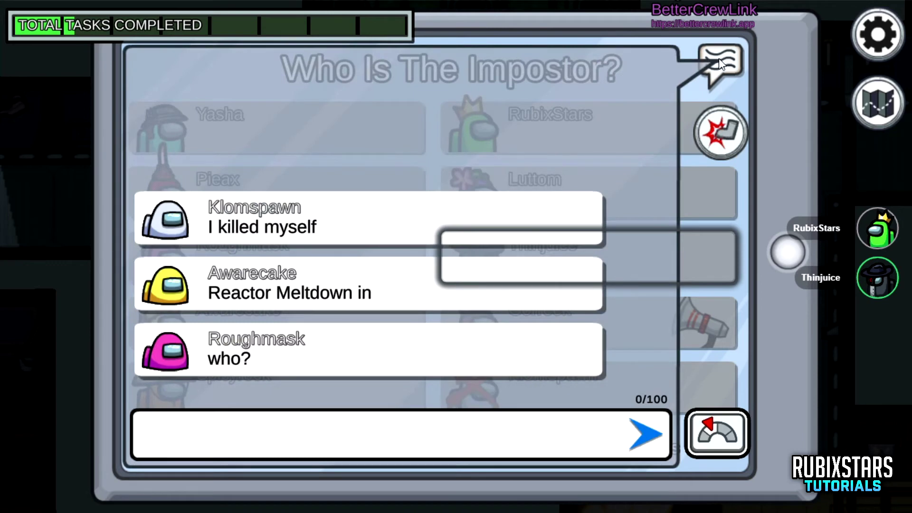
click(714, 61)
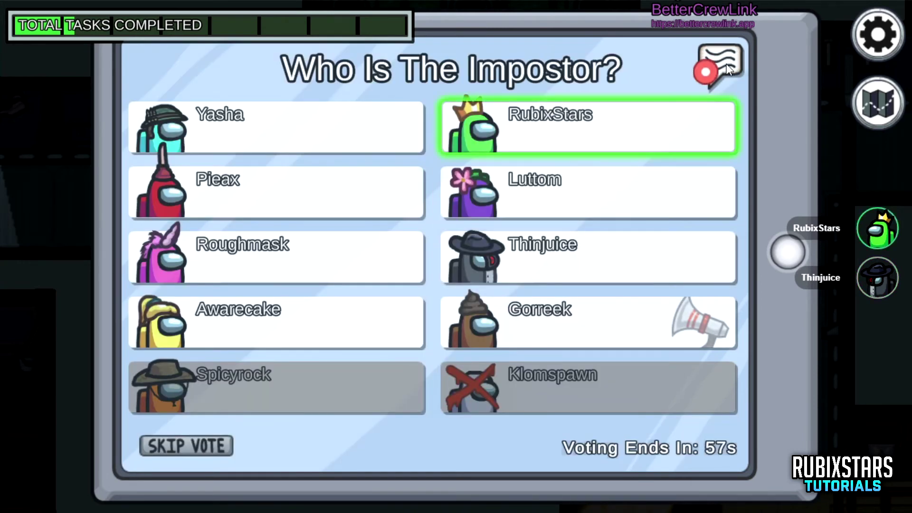
click(727, 66)
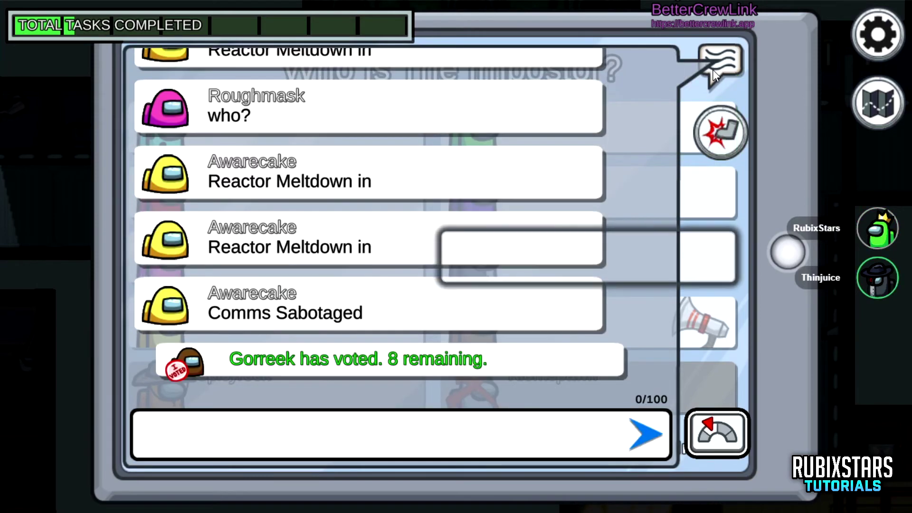
click(713, 69)
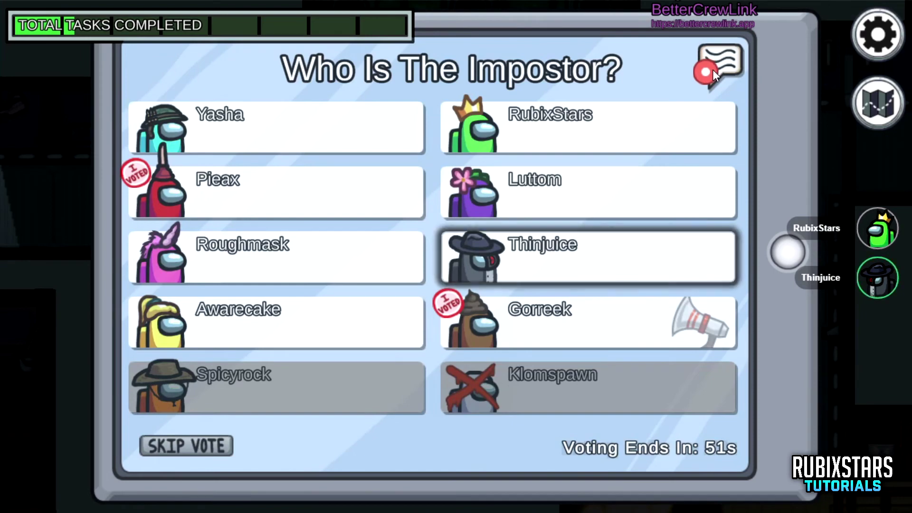
click(712, 70)
click(709, 72)
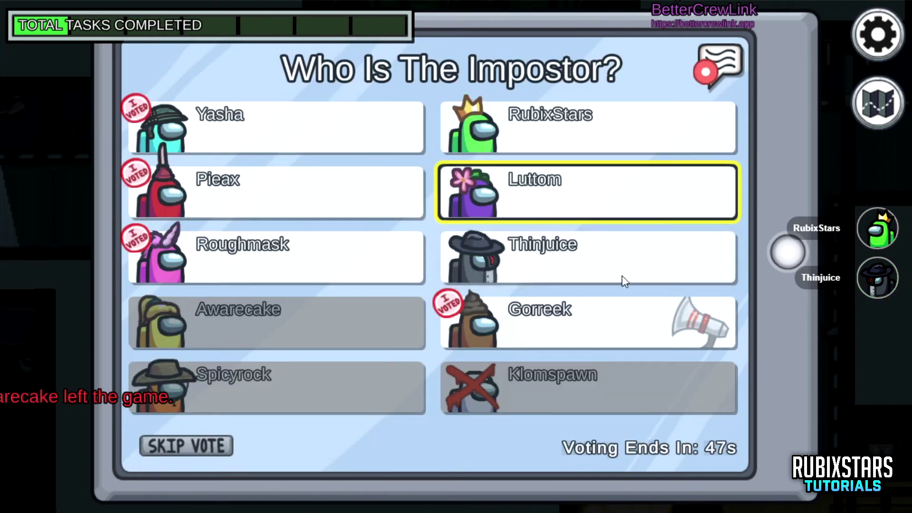
click(720, 76)
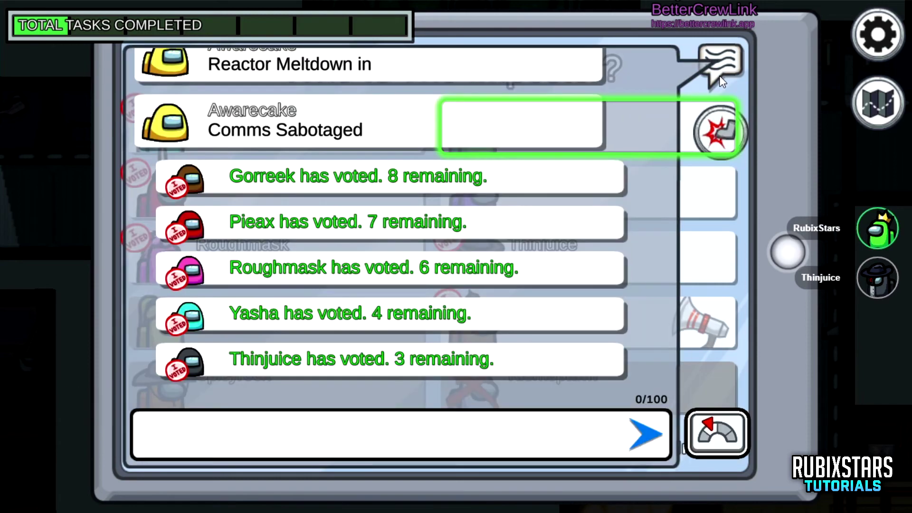
click(713, 85)
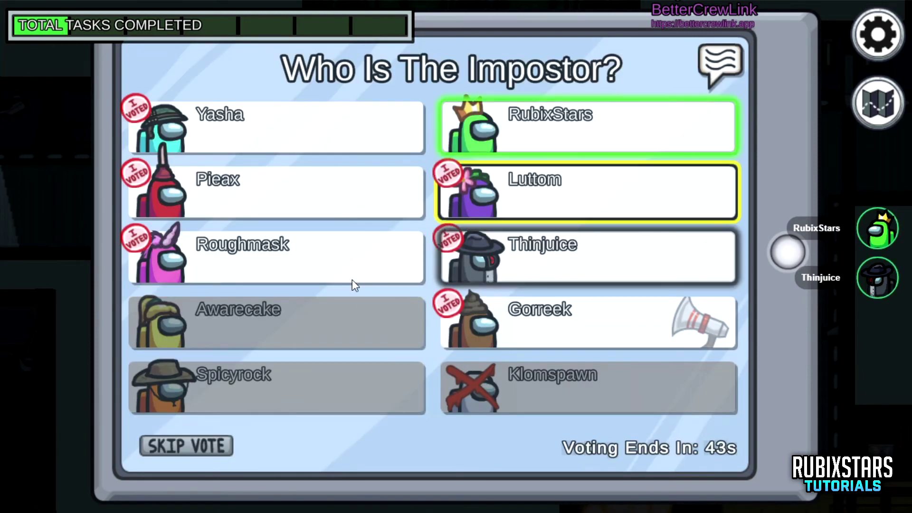
click(187, 449)
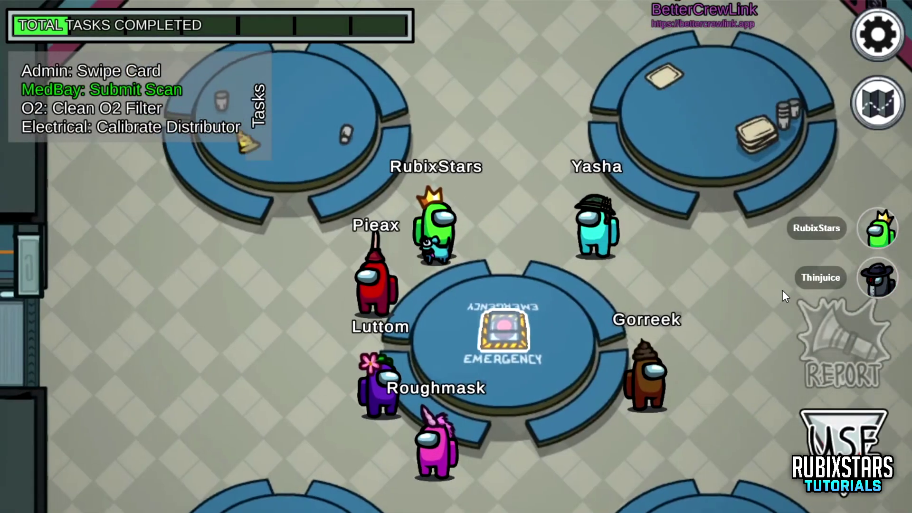
Walk the crewmate down-left past the Cafeteria emergency table among the other players
key(a)
key(s)
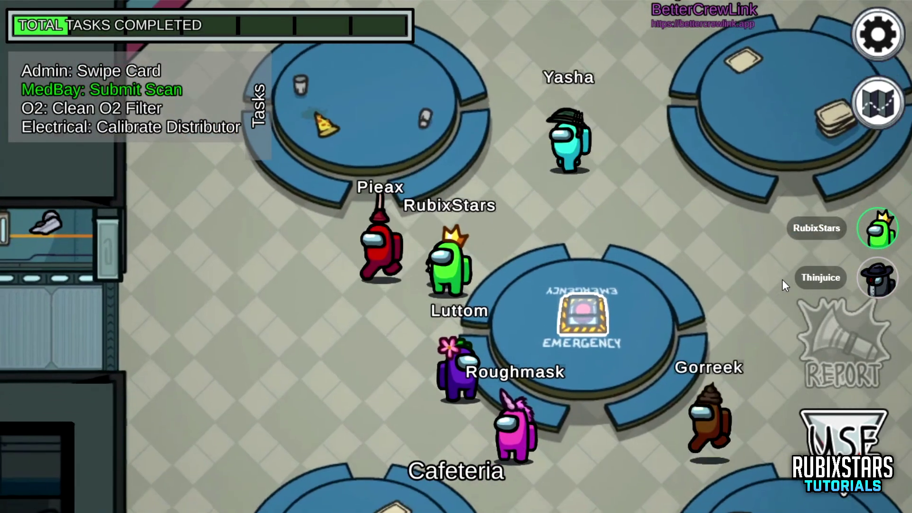